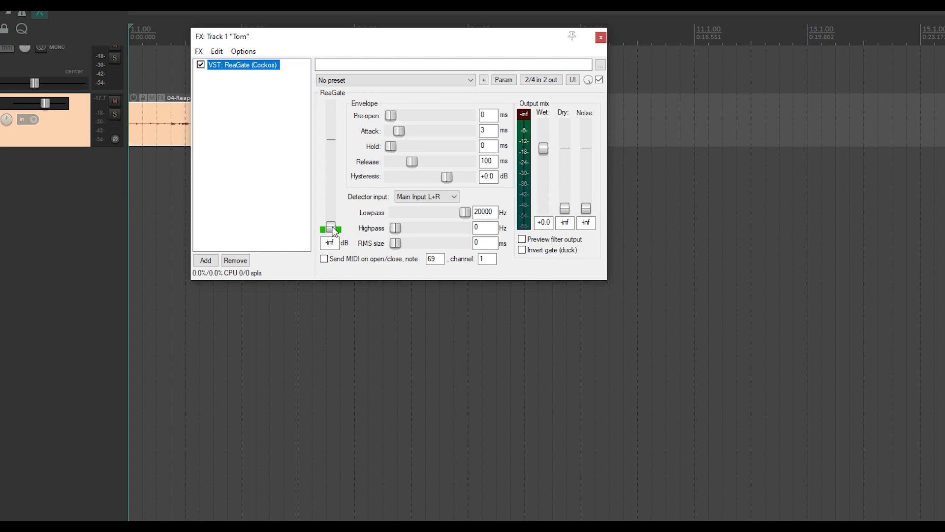
- Audition the Tom track with the gate fully open and move the effects window aside to uncover the waveform
{"action": "key", "text": "space"}
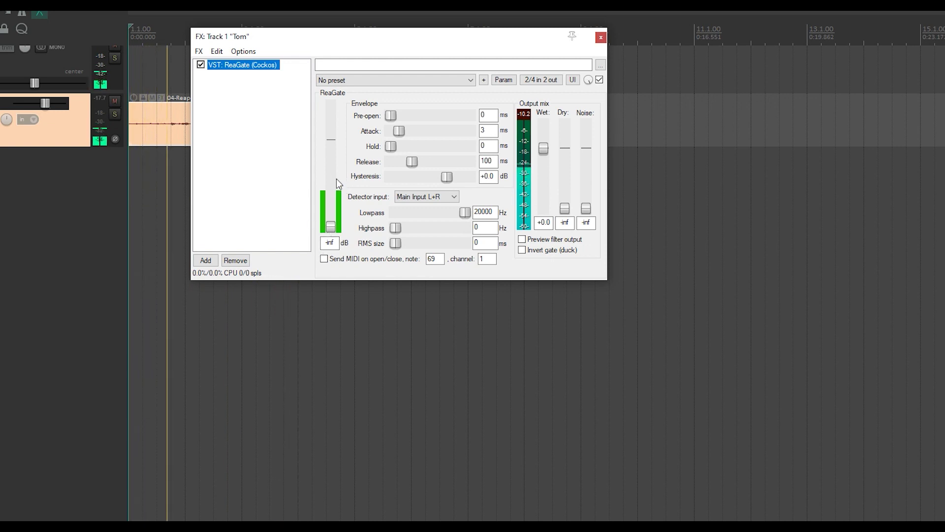
{"action": "key", "text": "space"}
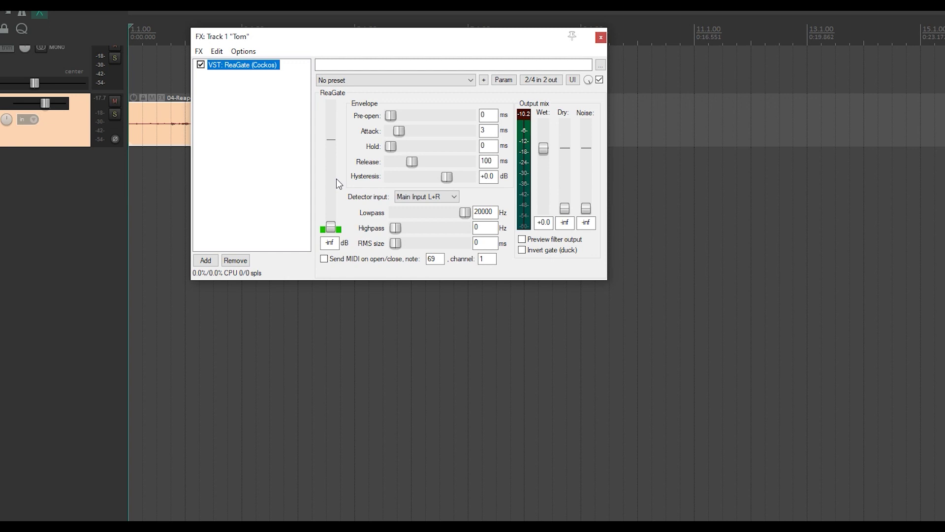
{"action": "left_click_drag", "start_coordinate": [288, 36], "coordinate": [424, 37]}
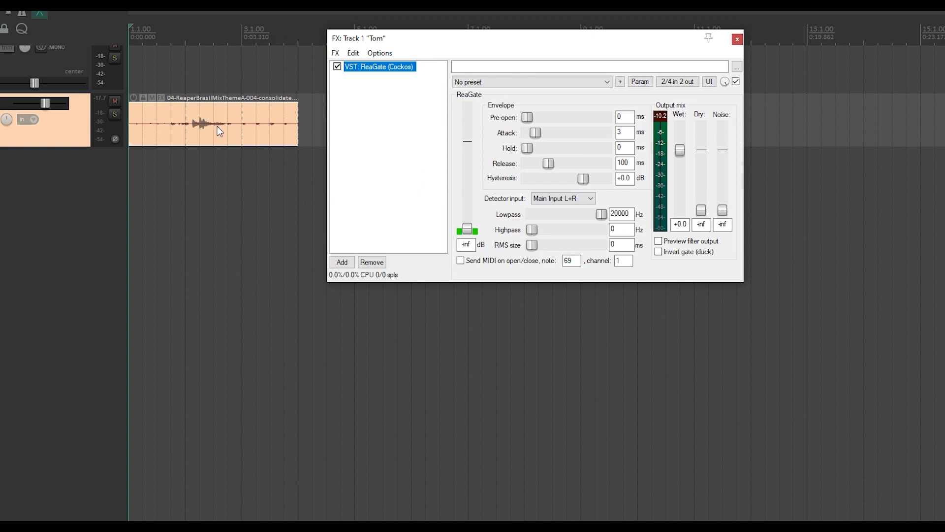
{"action": "key", "text": "space"}
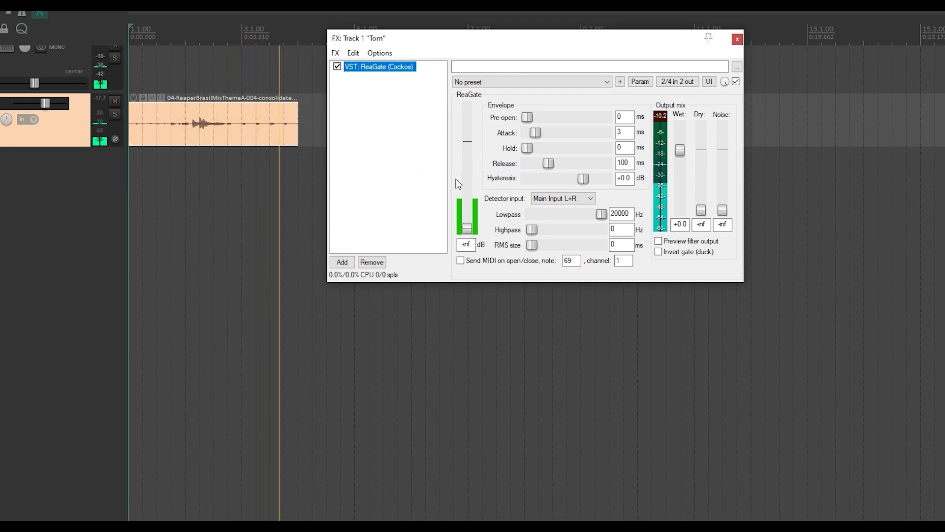
{"action": "key", "text": "space"}
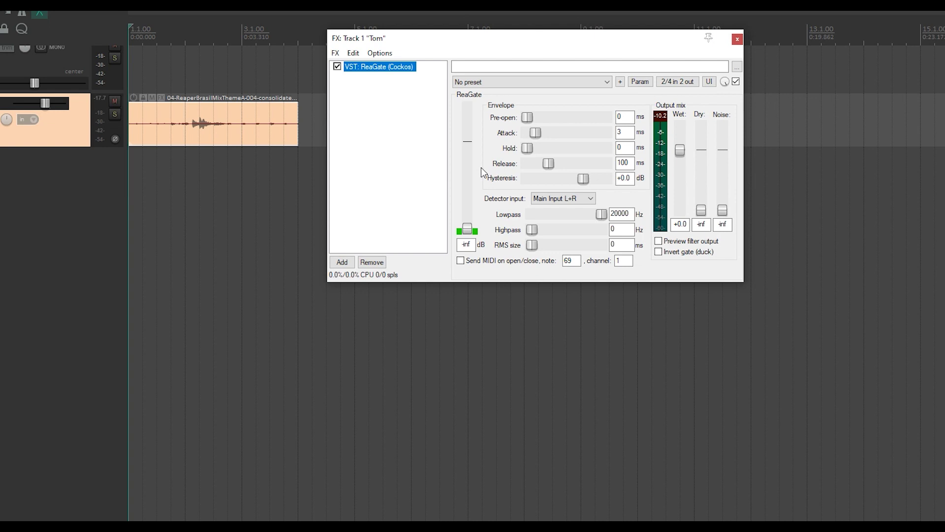
- Load the "stock - tom gate" preset in ReaGate and audition the Tom track through it
{"action": "left_click", "coordinate": [593, 86]}
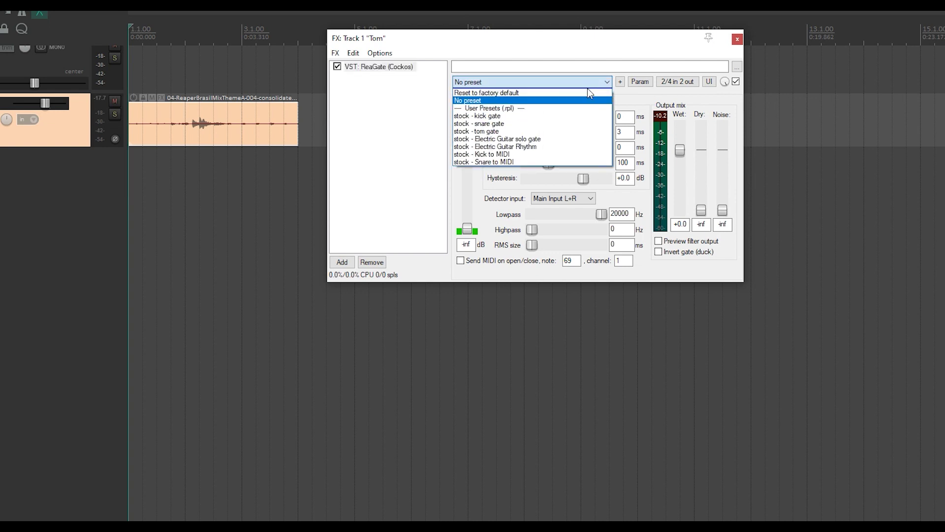
{"action": "left_click", "coordinate": [499, 128]}
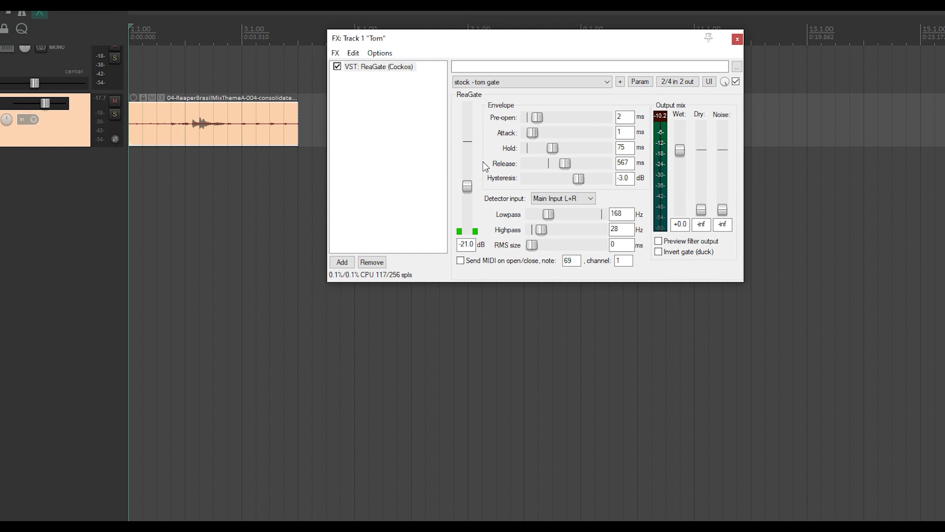
{"action": "key", "text": "space"}
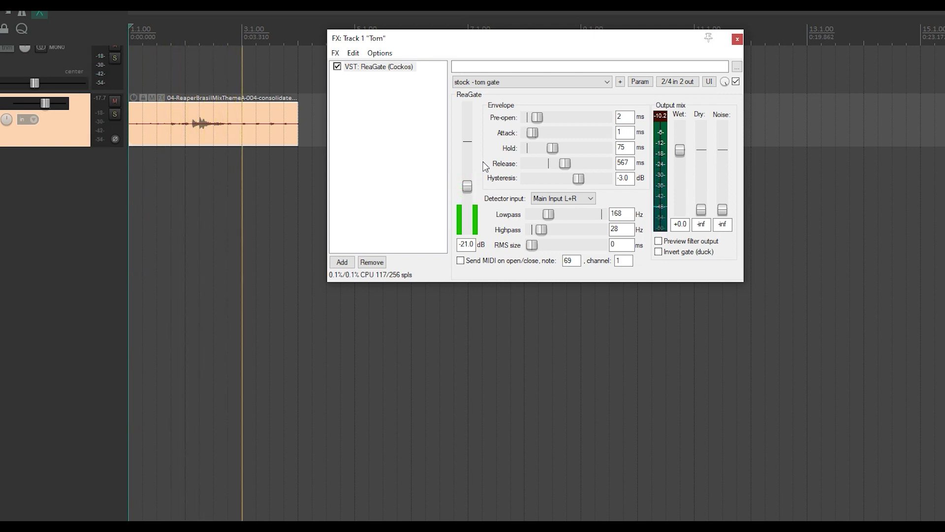
{"action": "key", "text": "space"}
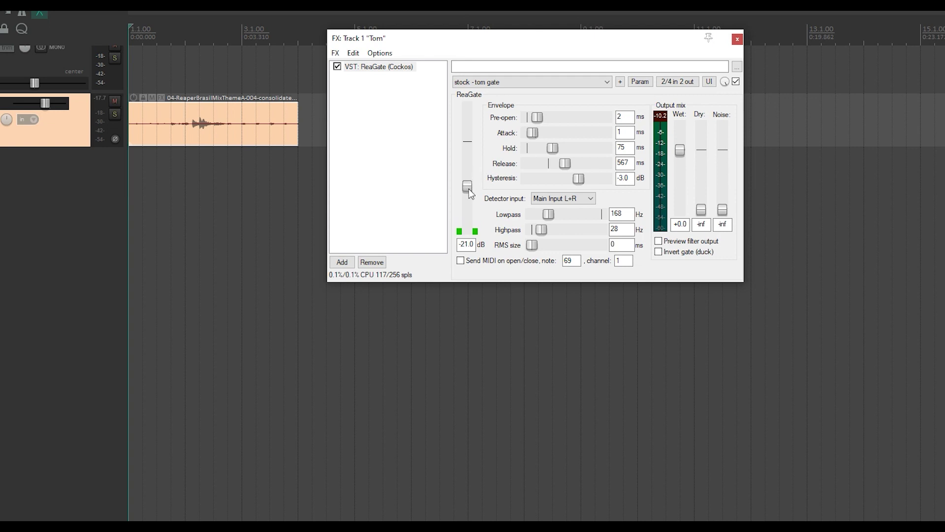
- Audition the Tom track with the gate threshold at +0.1 dB and again at -46.2 dB
{"action": "left_click_drag", "start_coordinate": [469, 191], "coordinate": [468, 144]}
{"action": "key", "text": "space"}
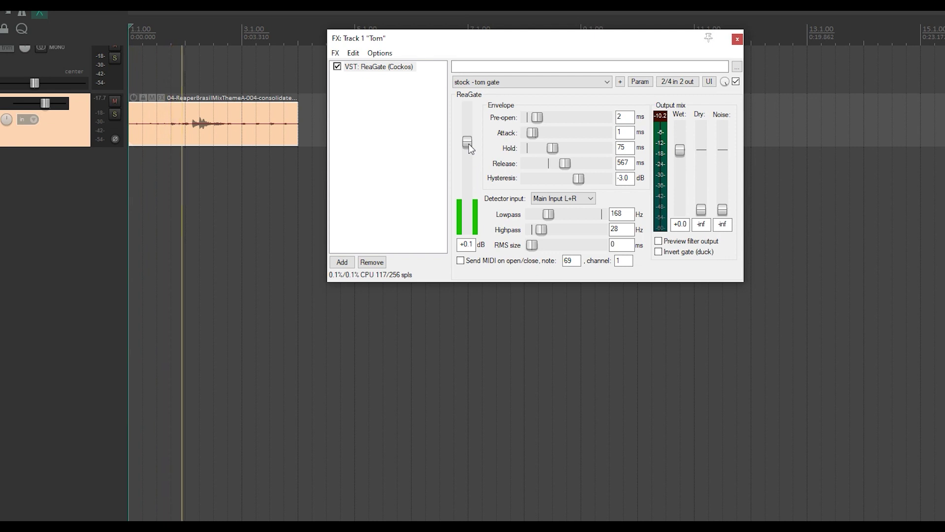
{"action": "key", "text": "space"}
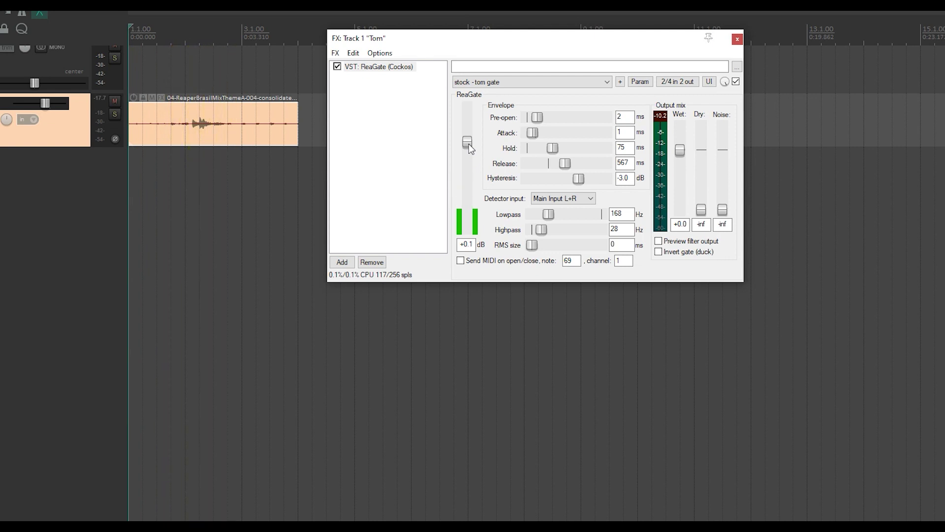
{"action": "left_click_drag", "start_coordinate": [468, 144], "coordinate": [470, 214]}
{"action": "key", "text": "space"}
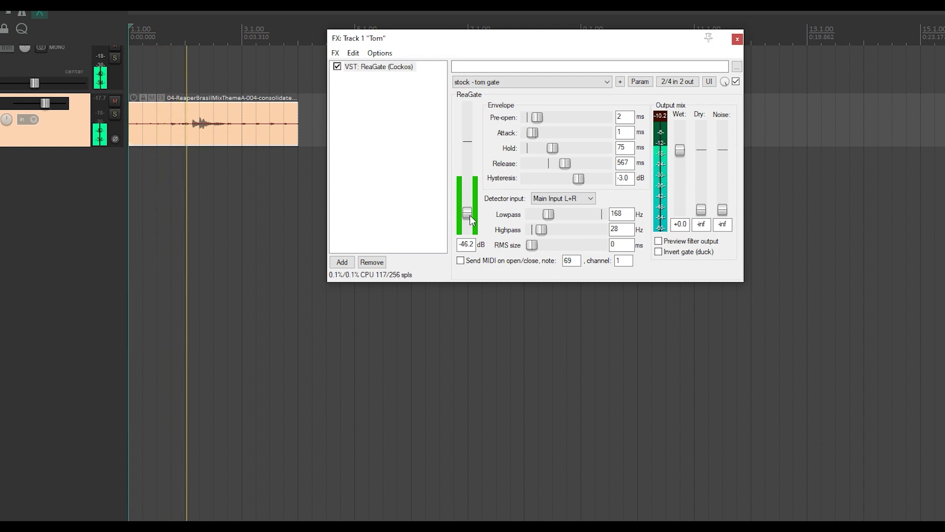
{"action": "key", "text": "space"}
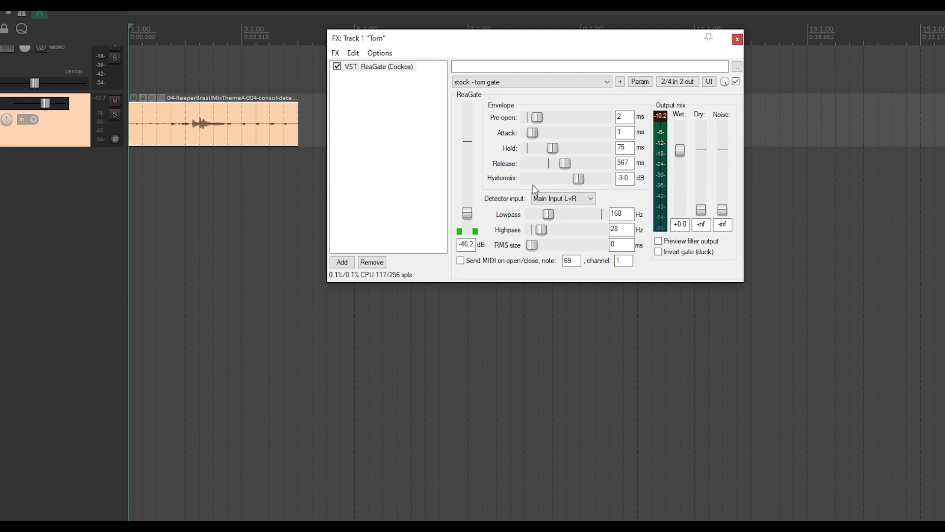
- Reset ReaGate to its factory default and set the threshold to -20.6 dB, auditioning the track at about that level
{"action": "left_click", "coordinate": [547, 82]}
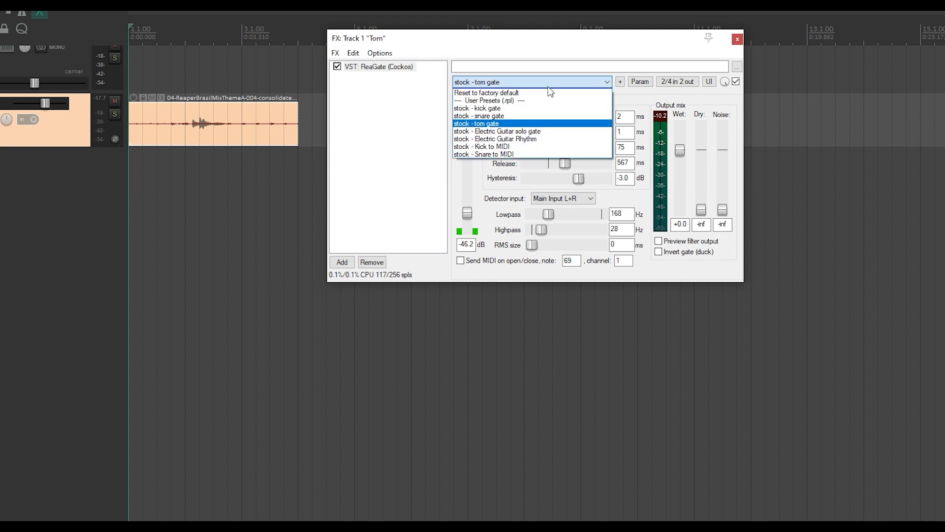
{"action": "left_click", "coordinate": [547, 94]}
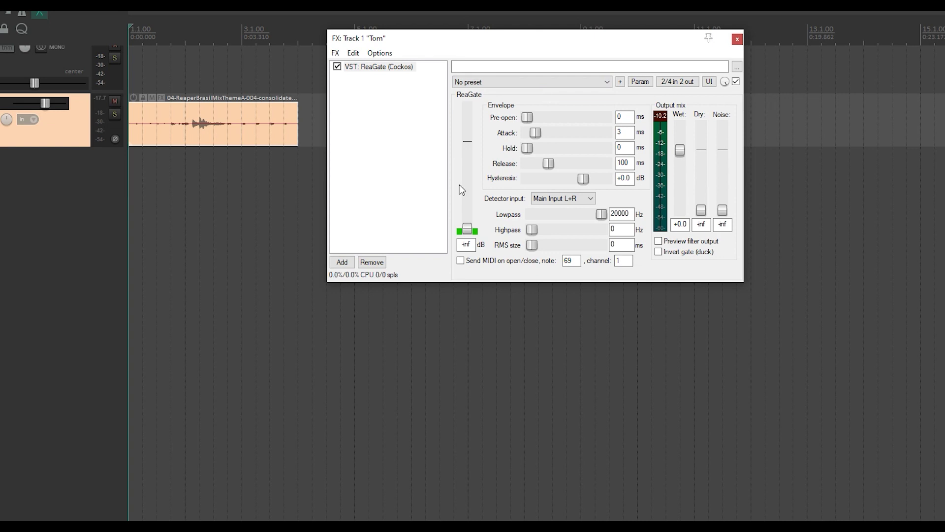
{"action": "left_click_drag", "start_coordinate": [469, 230], "coordinate": [472, 187]}
{"action": "key", "text": "space"}
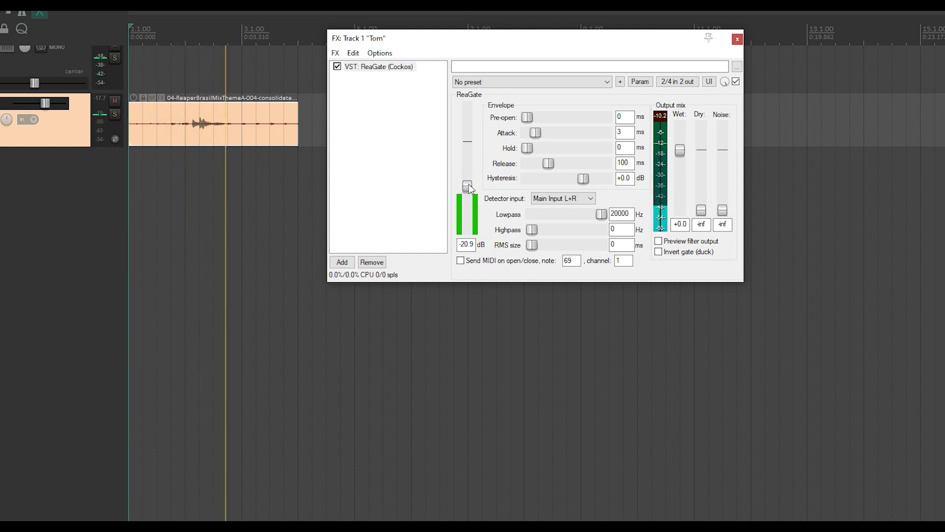
{"action": "key", "text": "space"}
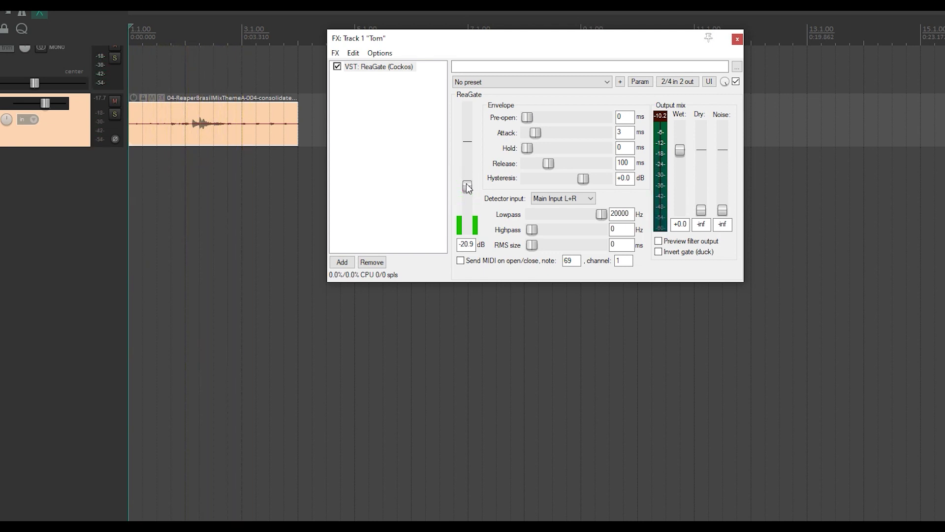
{"action": "left_click_drag", "start_coordinate": [466, 184], "coordinate": [470, 184]}
- Try a pre-open time of 250 ms, audition the Tom track twice, and reset pre-open to 0 ms
{"action": "left_click_drag", "start_coordinate": [528, 118], "coordinate": [607, 122]}
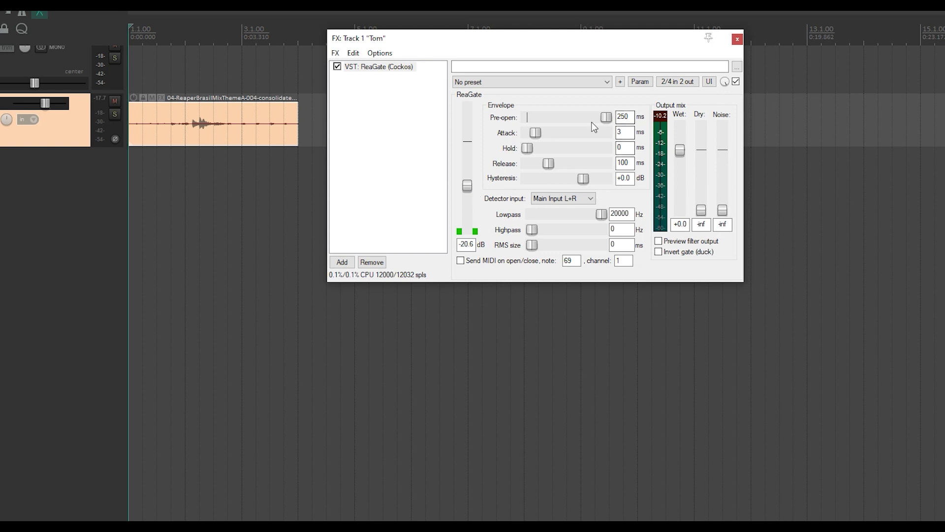
{"action": "key", "text": "space"}
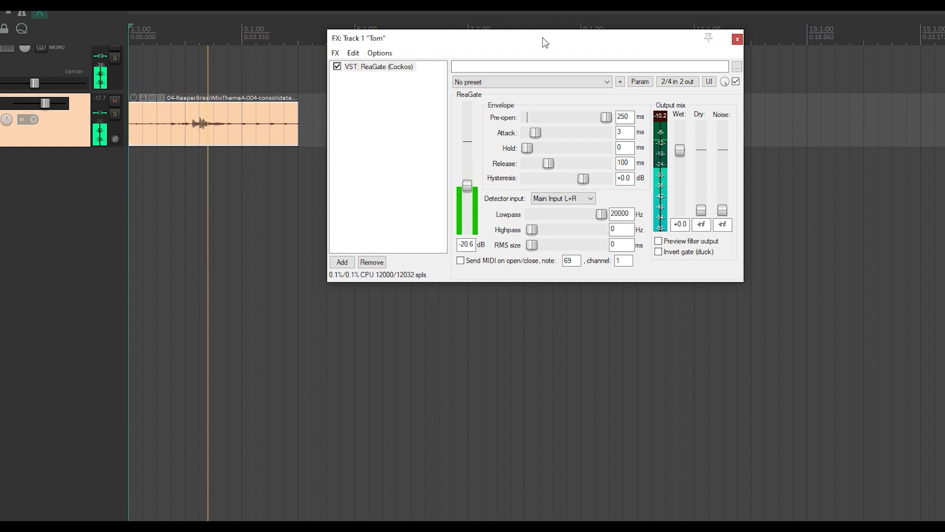
{"action": "key", "text": "space"}
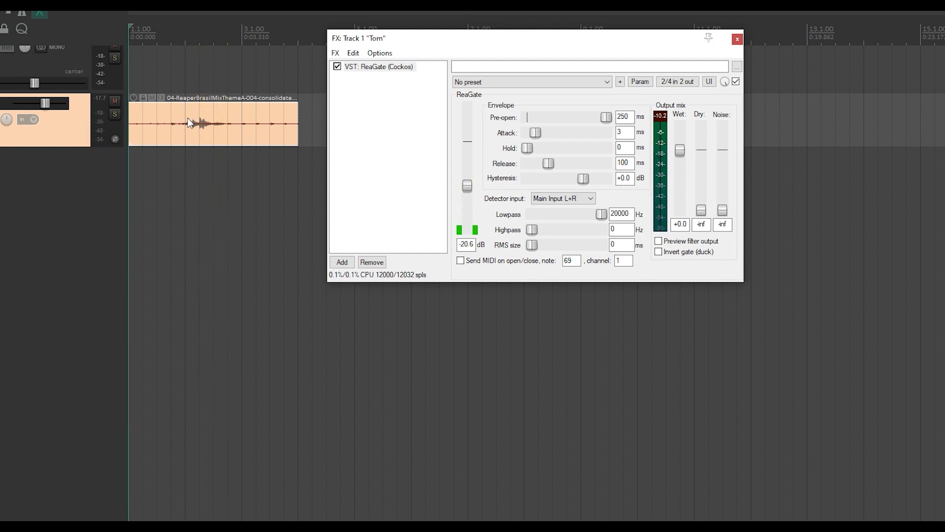
{"action": "key", "text": "space"}
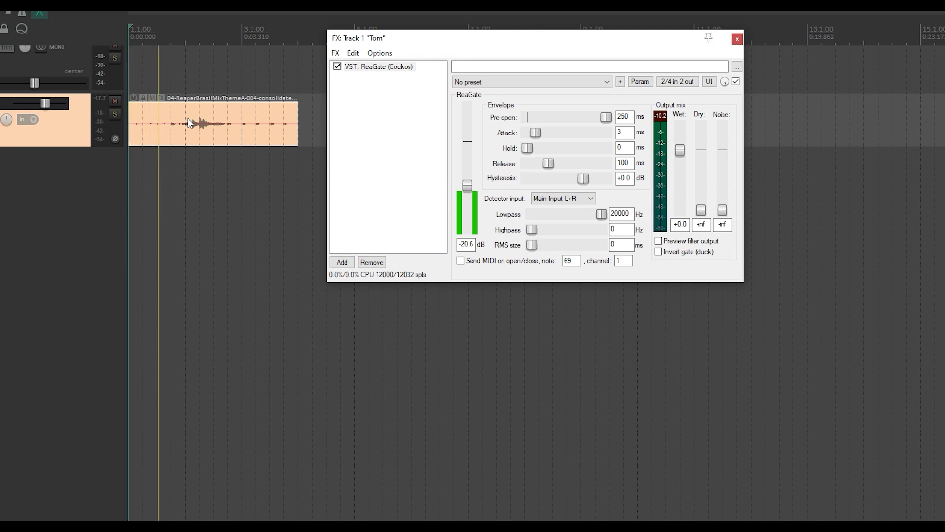
{"action": "key", "text": "space"}
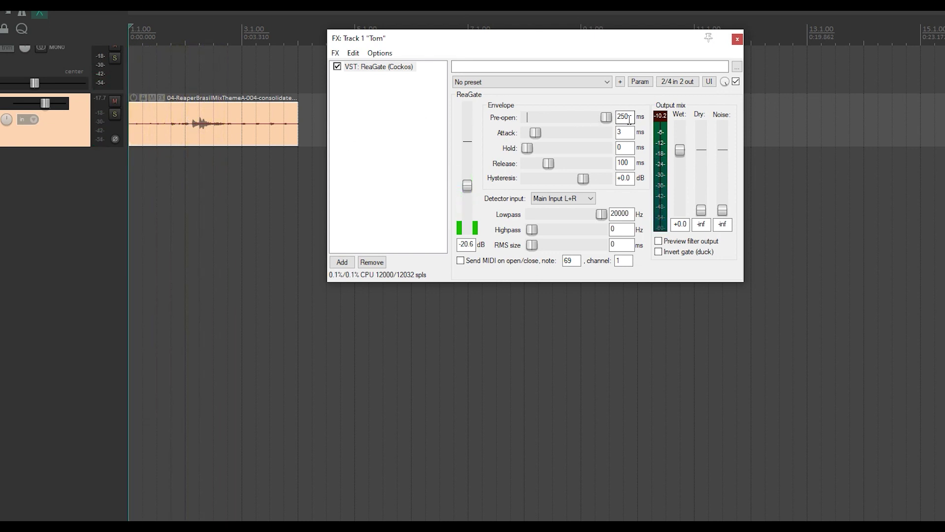
{"action": "double_click", "coordinate": [605, 117]}
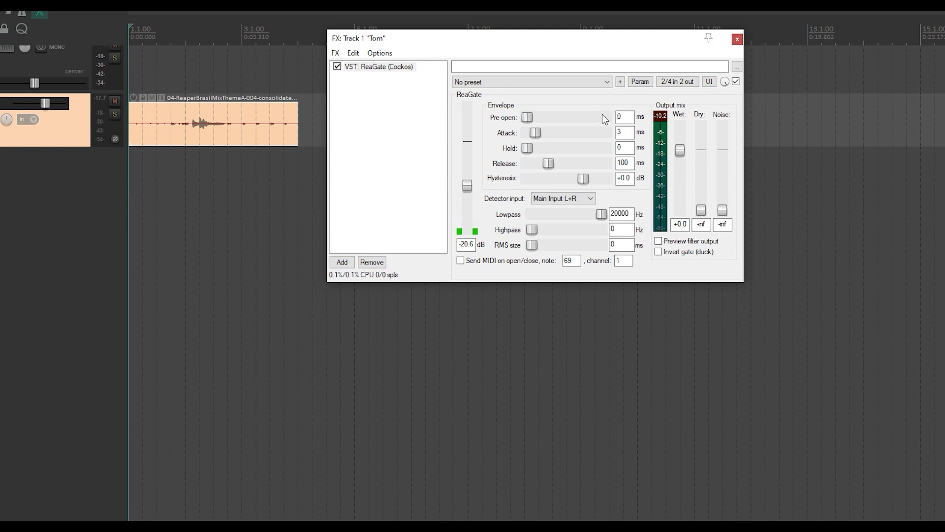
- Set the gate's pre-open to 47 ms and attack to 0 ms, and audition the Tom track
{"action": "left_click_drag", "start_coordinate": [526, 121], "coordinate": [565, 123]}
{"action": "key", "text": "space"}
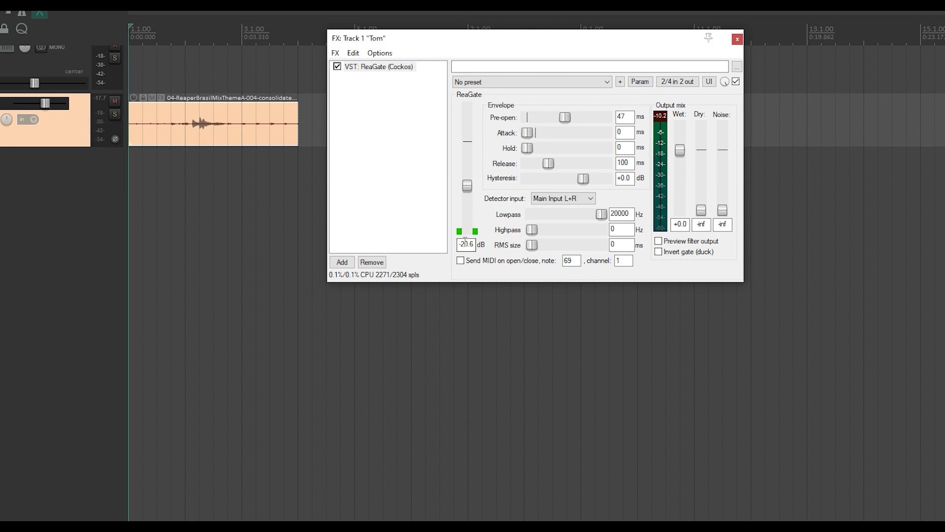
{"action": "key", "text": "space"}
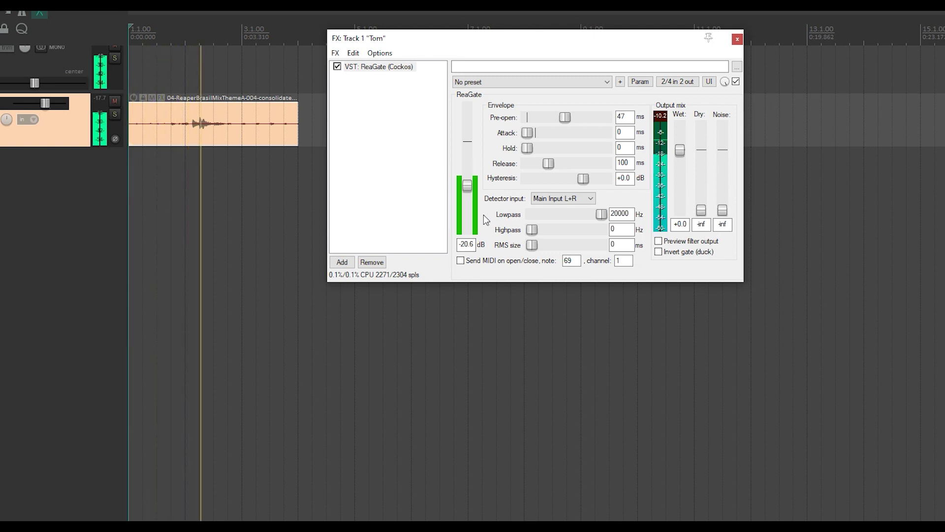
{"action": "key", "text": "space"}
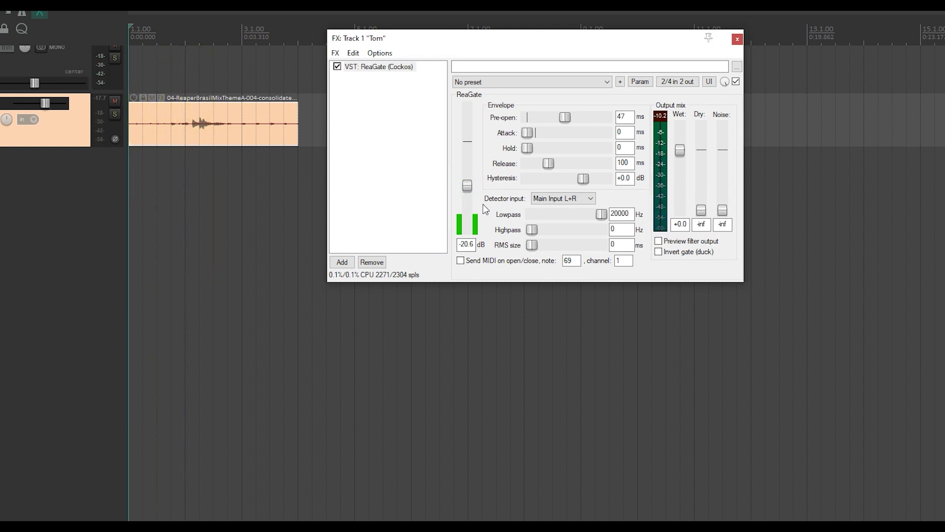
- Audition the Tom track with a very long attack time, and return the attack to 3 ms
{"action": "left_click_drag", "start_coordinate": [527, 132], "coordinate": [605, 134]}
{"action": "key", "text": "space"}
{"action": "left_click_drag", "start_coordinate": [604, 133], "coordinate": [533, 133]}
- Audition long hold times up to 850 ms, and set the gate's hold to 45 ms
{"action": "left_click_drag", "start_coordinate": [529, 146], "coordinate": [581, 152]}
{"action": "key", "text": "space"}
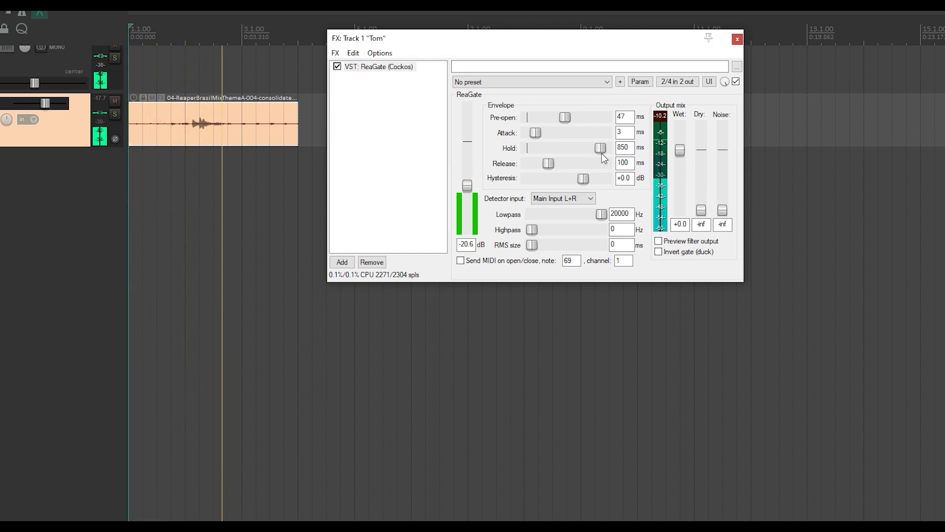
{"action": "key", "text": "space"}
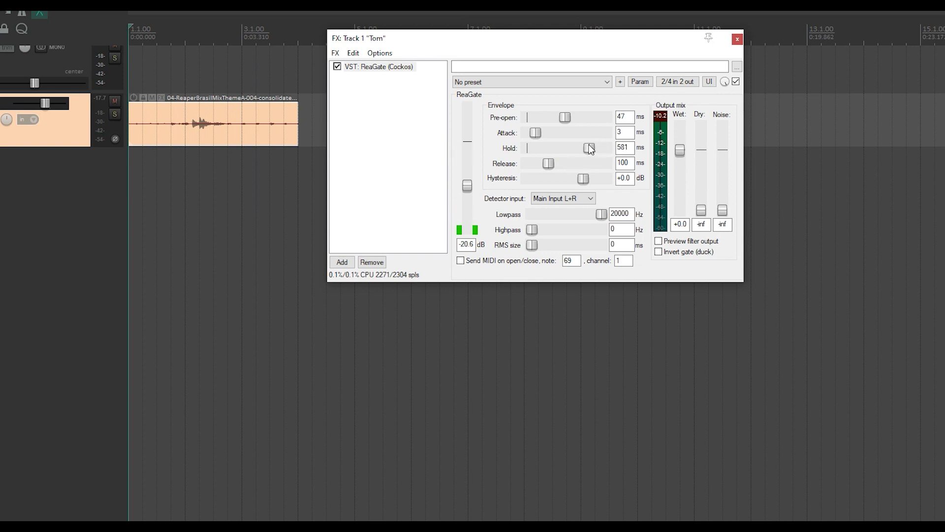
{"action": "left_click_drag", "start_coordinate": [590, 149], "coordinate": [547, 145]}
{"action": "key", "text": "space"}
- Try a release time of 4911 ms, audition the Tom track, and return the release to 100 ms
{"action": "left_click_drag", "start_coordinate": [548, 163], "coordinate": [606, 174]}
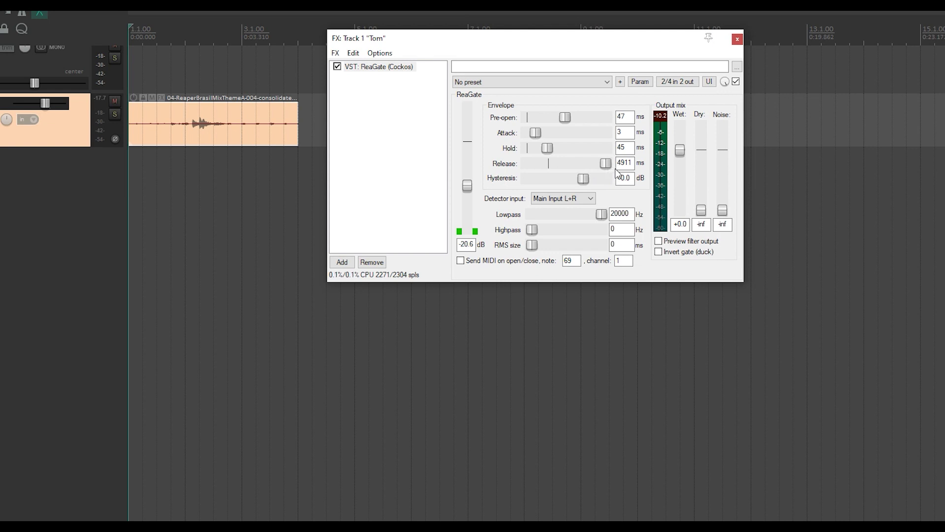
{"action": "key", "text": "space"}
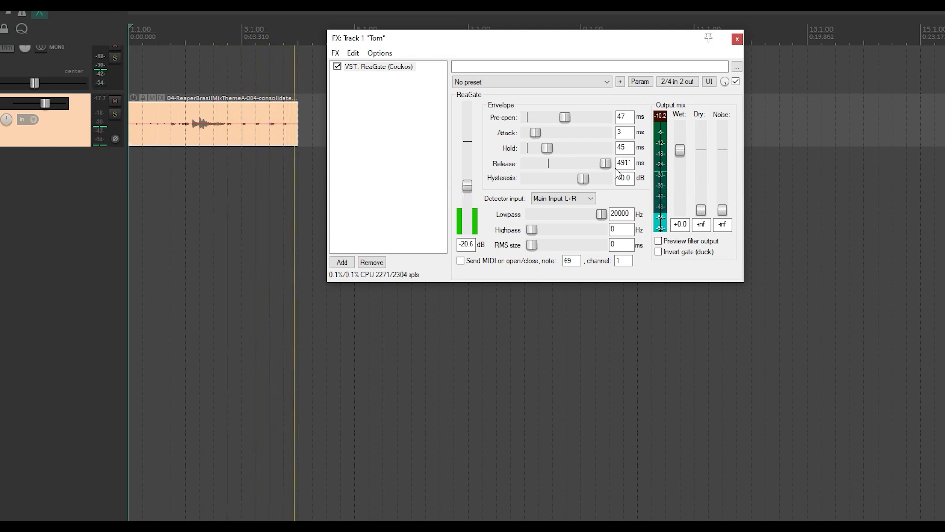
{"action": "key", "text": "space"}
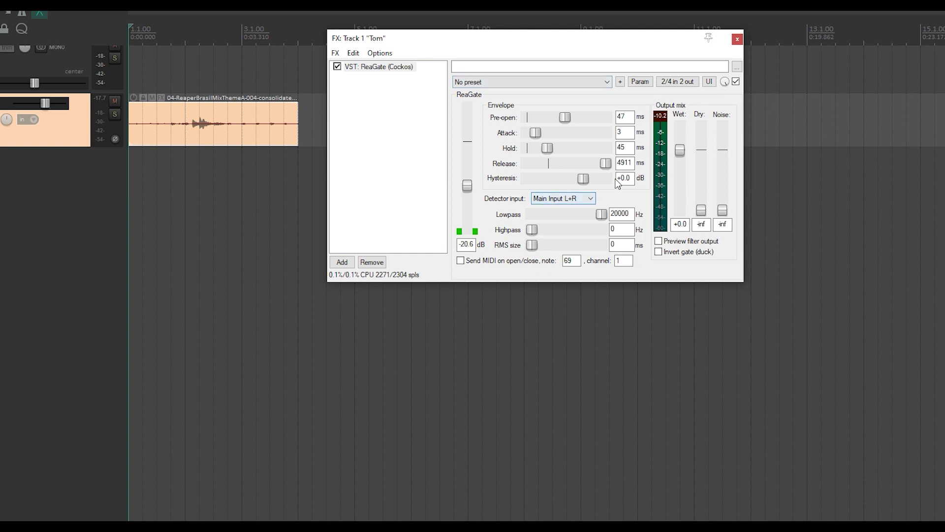
{"action": "left_click_drag", "start_coordinate": [606, 163], "coordinate": [550, 165]}
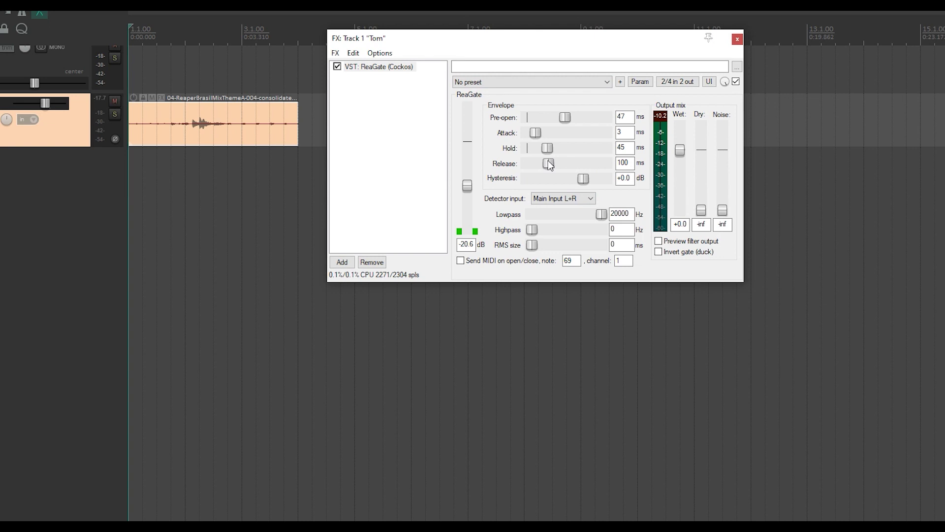
- Place the edit cursor shortly before the loud tom hit and audition the gated track from there
{"action": "left_click", "coordinate": [168, 41]}
{"action": "key", "text": "space"}
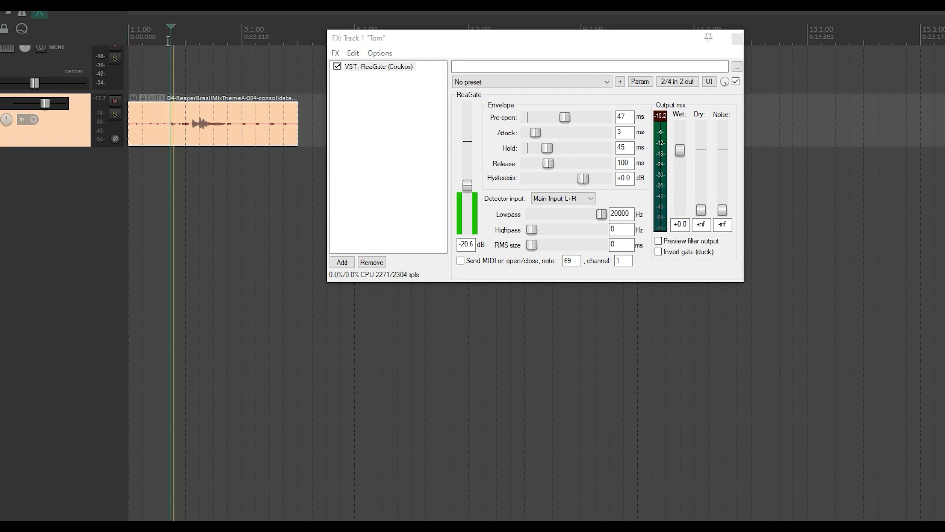
{"action": "key", "text": "space"}
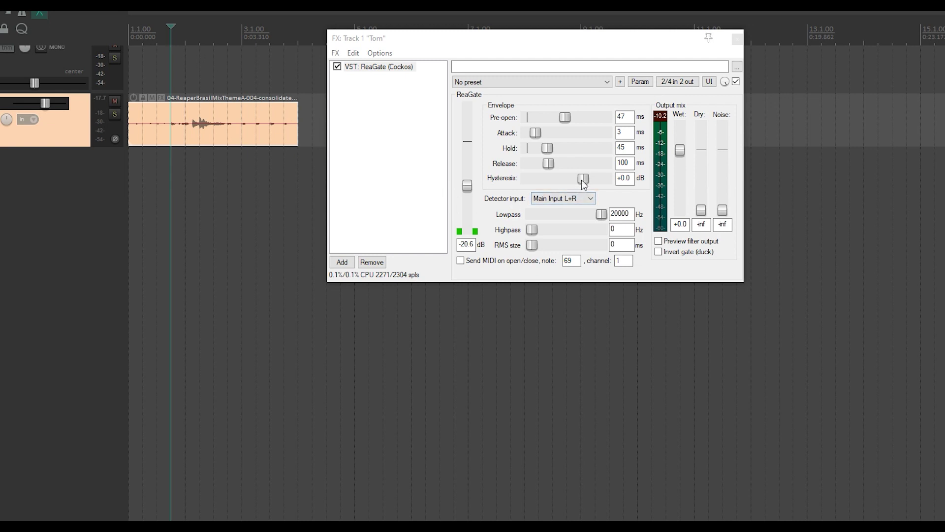
- Audition the Tom track with hysteresis at -86.3 dB and +12.0 dB, and set the hysteresis to -4.3 dB
{"action": "left_click_drag", "start_coordinate": [583, 178], "coordinate": [529, 180]}
{"action": "key", "text": "space"}
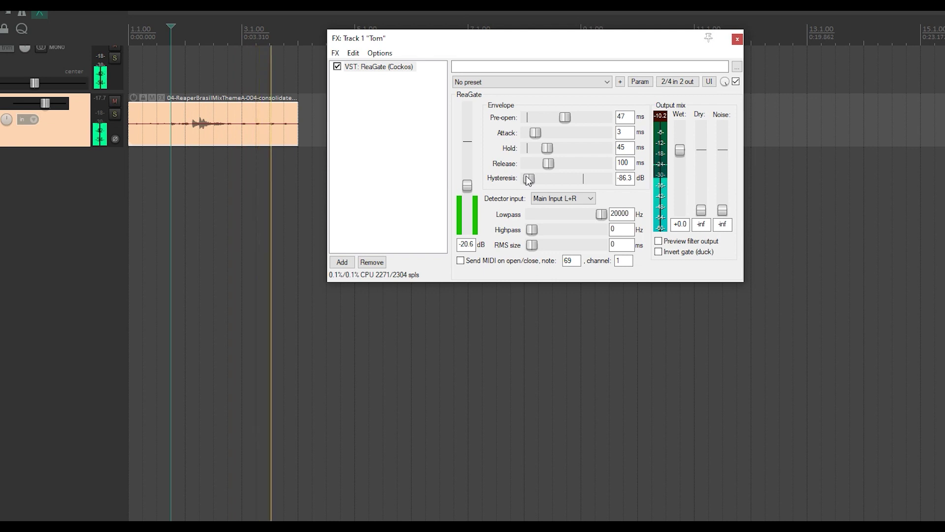
{"action": "key", "text": "space"}
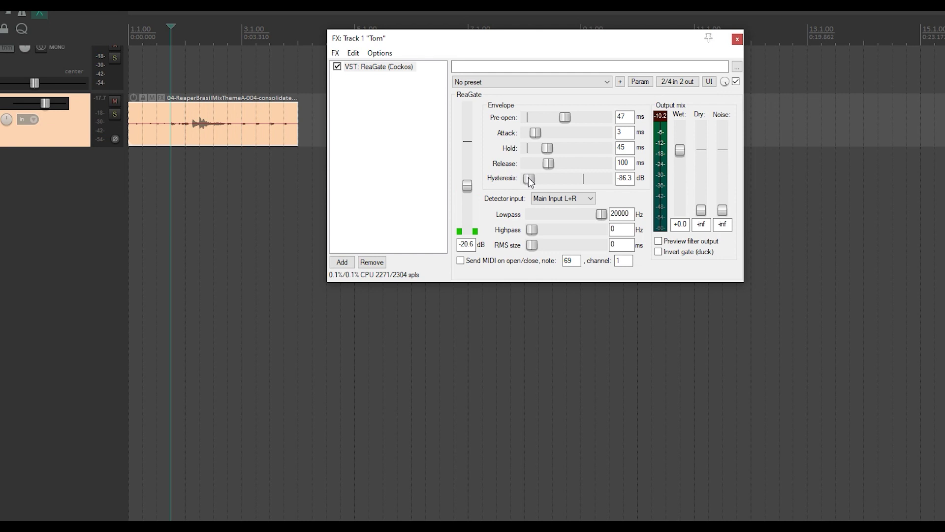
{"action": "left_click_drag", "start_coordinate": [530, 180], "coordinate": [582, 191]}
{"action": "key", "text": "space"}
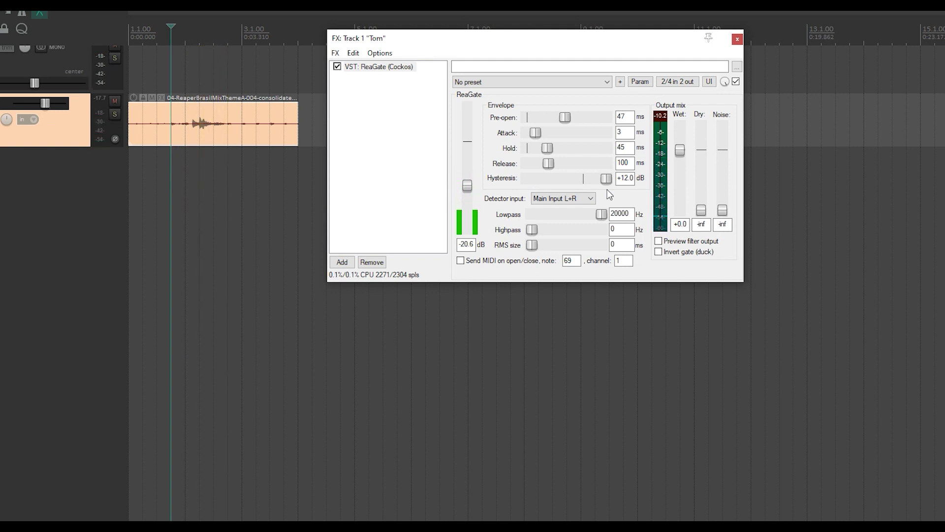
{"action": "key", "text": "space"}
{"action": "left_click_drag", "start_coordinate": [584, 179], "coordinate": [577, 183]}
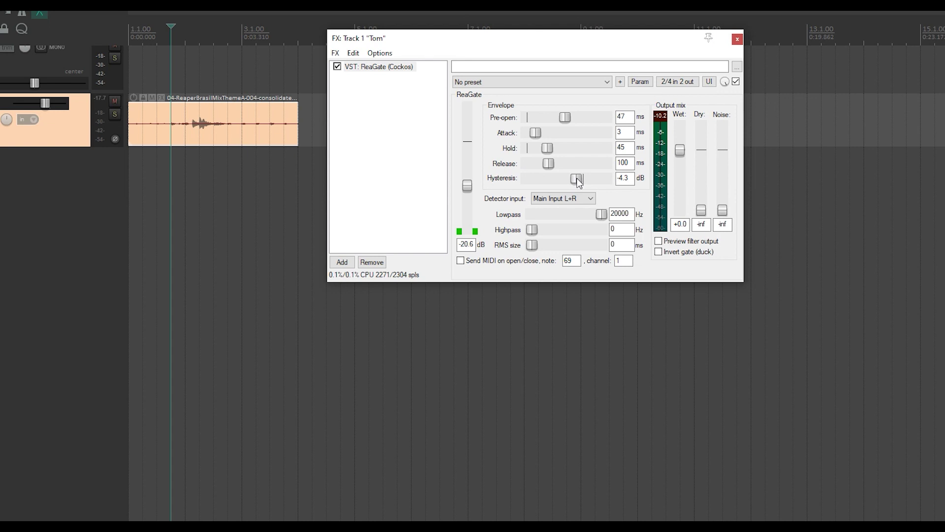
{"action": "key", "text": "space"}
- Audition the Tom track with the dry level at -0.1 dB and at a lower level, and return the dry level to -inf
{"action": "left_click_drag", "start_coordinate": [701, 210], "coordinate": [709, 155]}
{"action": "key", "text": "space"}
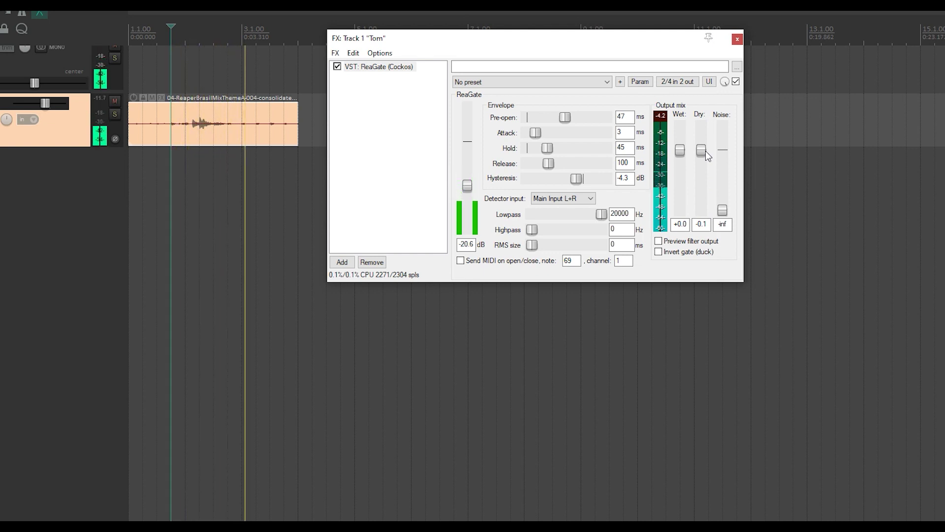
{"action": "key", "text": "space"}
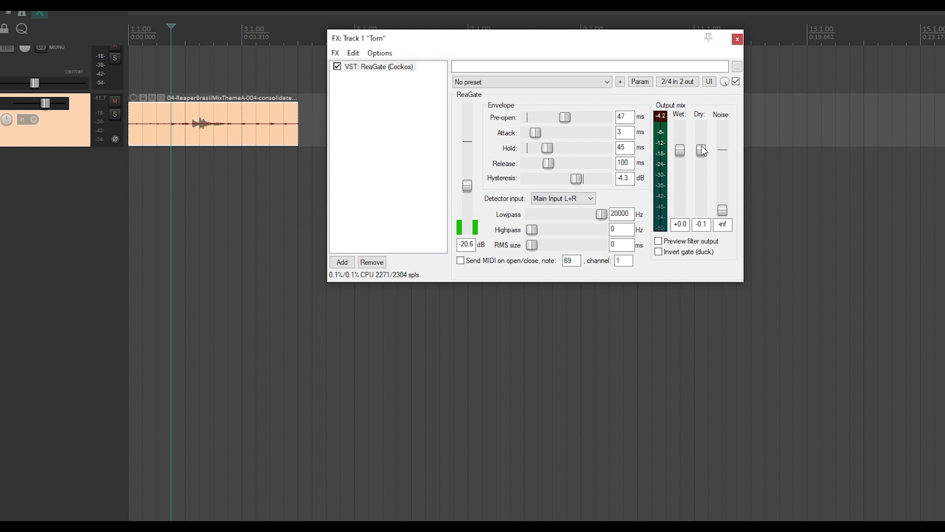
{"action": "left_click_drag", "start_coordinate": [704, 151], "coordinate": [705, 170]}
{"action": "key", "text": "space"}
{"action": "left_click_drag", "start_coordinate": [701, 180], "coordinate": [707, 196]}
- Try a noise level of about -3.7 dB, audition the Tom track, and return the noise level to -inf
{"action": "left_click_drag", "start_coordinate": [722, 210], "coordinate": [725, 156]}
{"action": "key", "text": "space"}
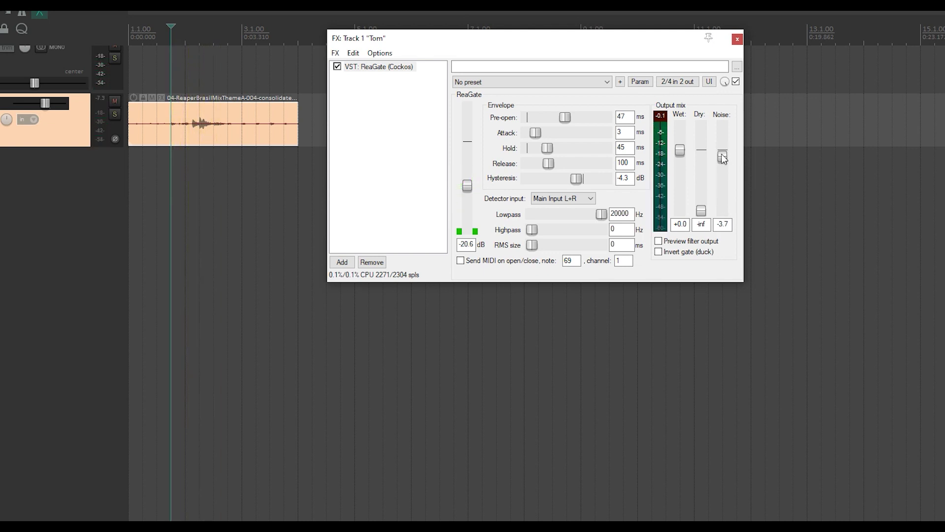
{"action": "left_click_drag", "start_coordinate": [723, 162], "coordinate": [726, 187]}
{"action": "left_click_drag", "start_coordinate": [726, 187], "coordinate": [726, 219]}
- Switch the detector input to Auxiliary Input L+R, and return it to Main Input L+R
{"action": "left_click", "coordinate": [550, 199]}
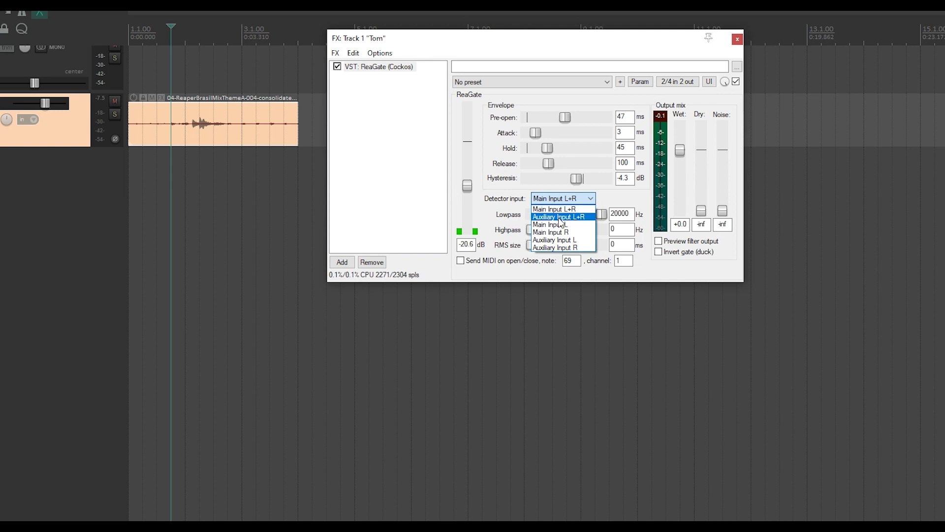
{"action": "left_click", "coordinate": [560, 218]}
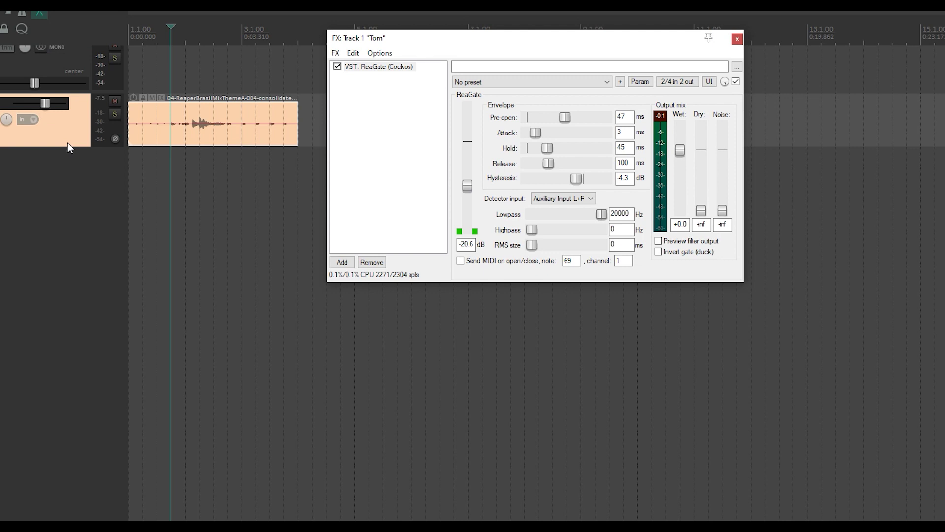
{"action": "left_click", "coordinate": [571, 198]}
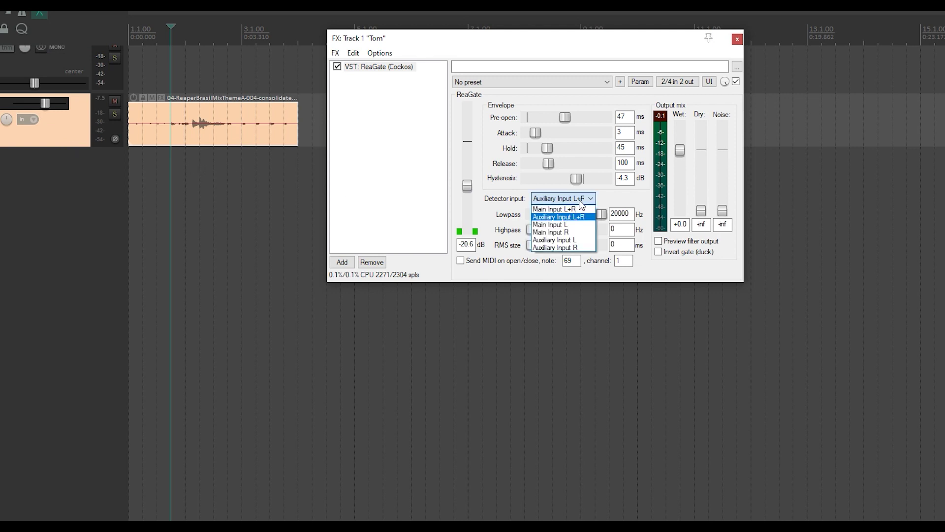
{"action": "left_click", "coordinate": [576, 209]}
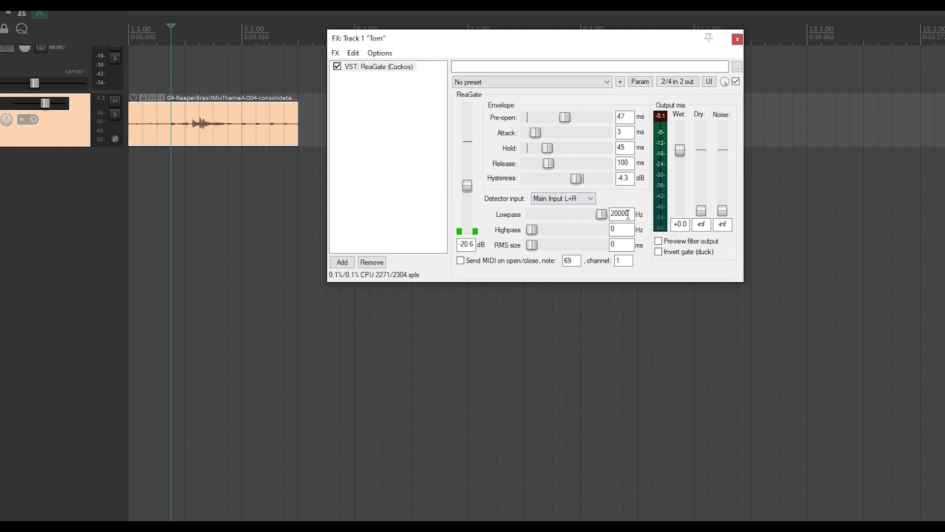
- Audition the detector lowpass at 101 Hz and a raised highpass, and return the filters to 20000 Hz and 0 Hz
{"action": "left_click_drag", "start_coordinate": [602, 213], "coordinate": [547, 214]}
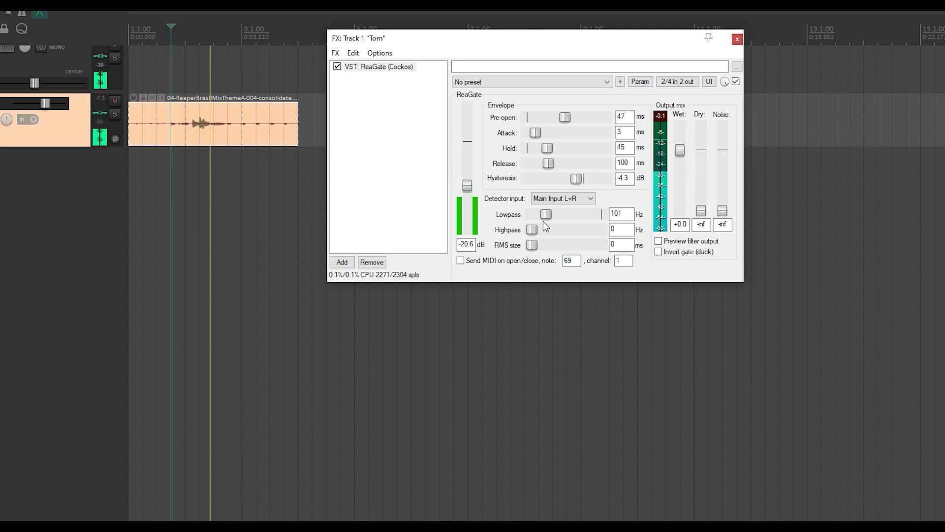
{"action": "double_click", "coordinate": [545, 216]}
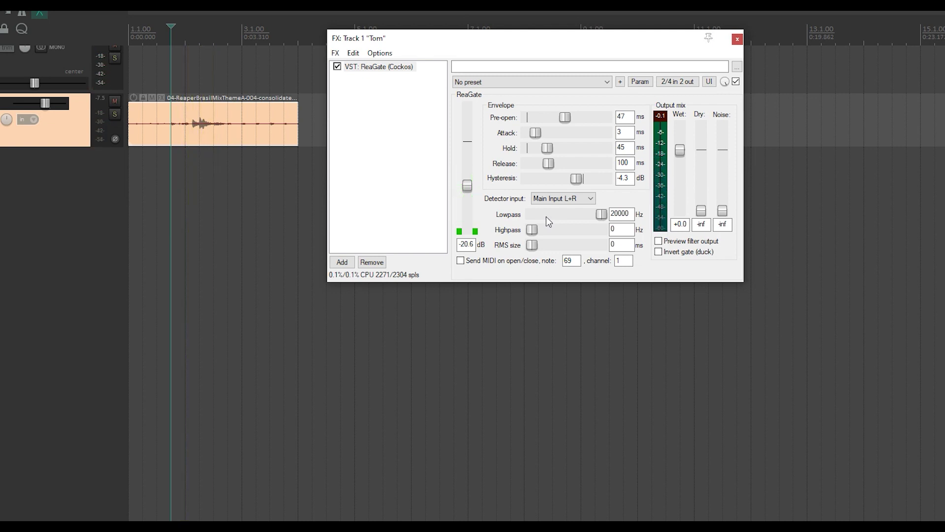
{"action": "left_click_drag", "start_coordinate": [534, 230], "coordinate": [574, 232]}
{"action": "key", "text": "space"}
{"action": "left_click_drag", "start_coordinate": [570, 231], "coordinate": [533, 249]}
- Audition the Tom track with RMS sizes of 133 ms and 39 ms, and return the RMS size to 0 ms
{"action": "left_click_drag", "start_coordinate": [529, 249], "coordinate": [550, 248]}
{"action": "key", "text": "space"}
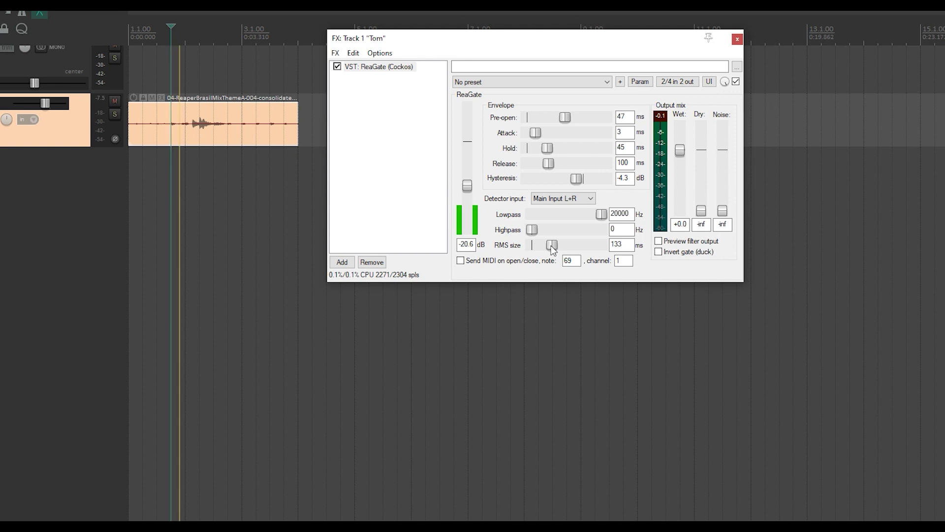
{"action": "key", "text": "space"}
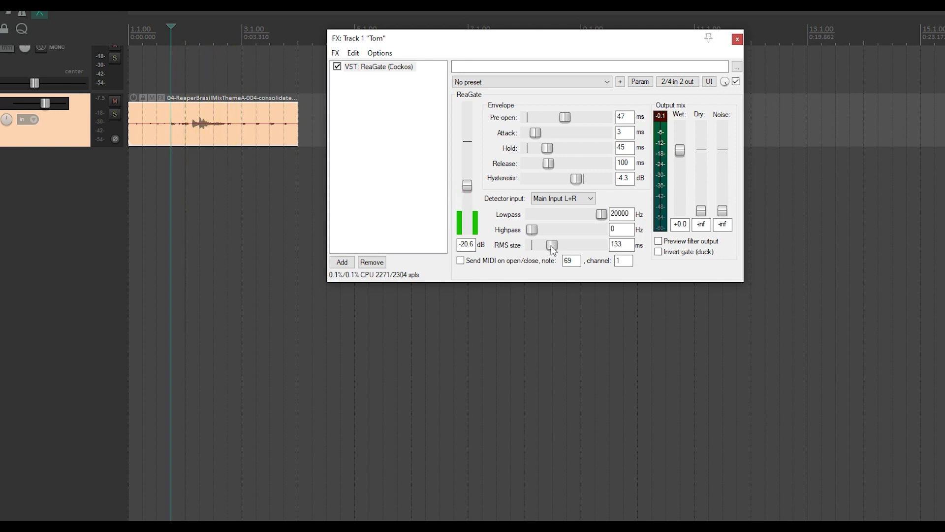
{"action": "left_click_drag", "start_coordinate": [553, 249], "coordinate": [542, 249]}
{"action": "key", "text": "space"}
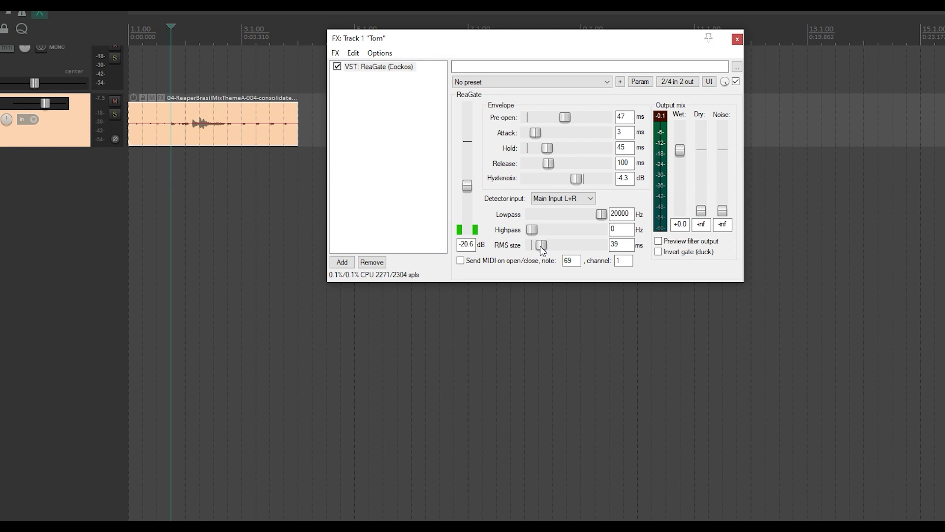
{"action": "left_click_drag", "start_coordinate": [541, 249], "coordinate": [528, 251]}
- Audition the Tom track with the filter output preview enabled, and turn the preview off
{"action": "key", "text": "space"}
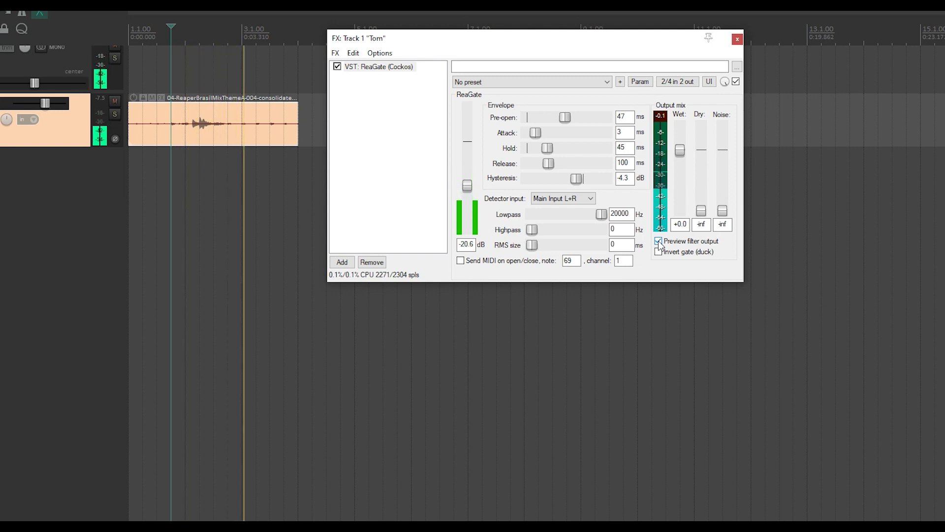
{"action": "key", "text": "space"}
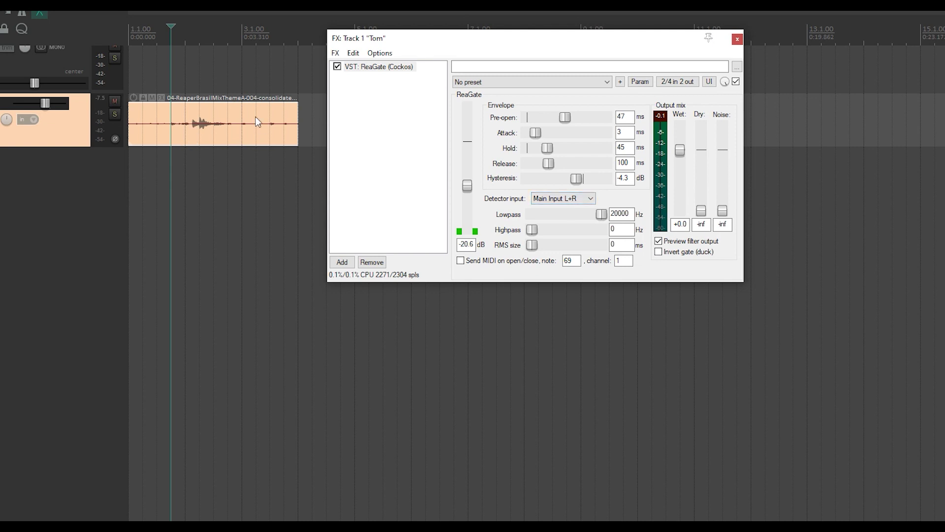
{"action": "left_click", "coordinate": [659, 241]}
- Enable the inverted gate (duck) option and audition the Tom track from near the start of the clip
{"action": "left_click", "coordinate": [659, 252]}
{"action": "left_click", "coordinate": [143, 37]}
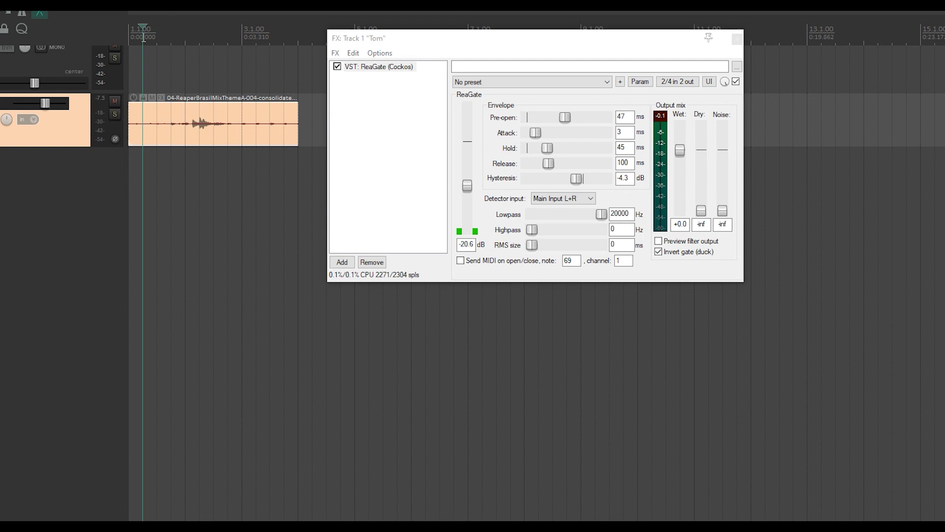
{"action": "key", "text": "space"}
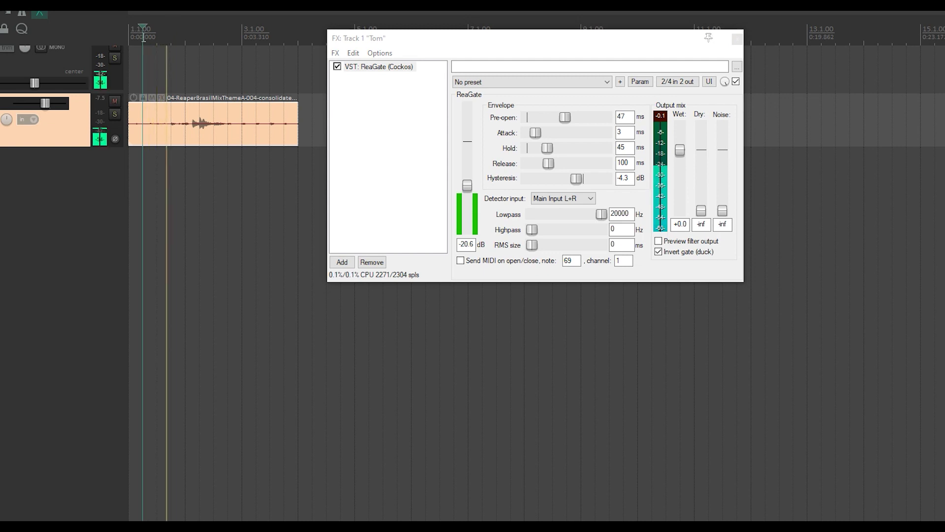